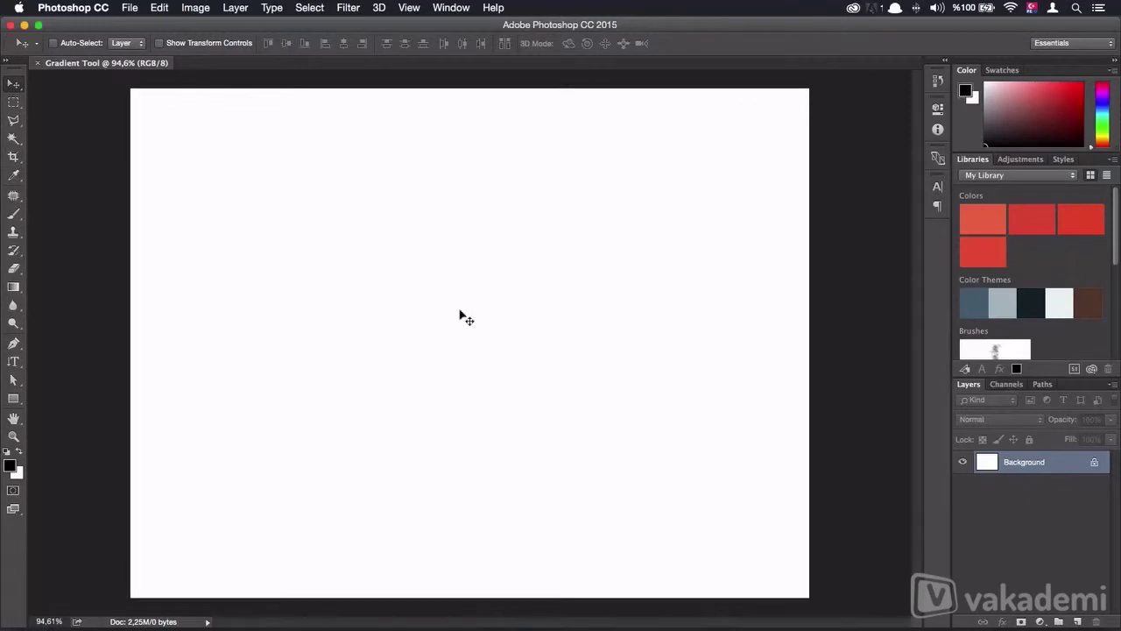
# Step: Select the Gradient Tool with G and confirm it in the toolbar flyout
pyautogui.press('g')
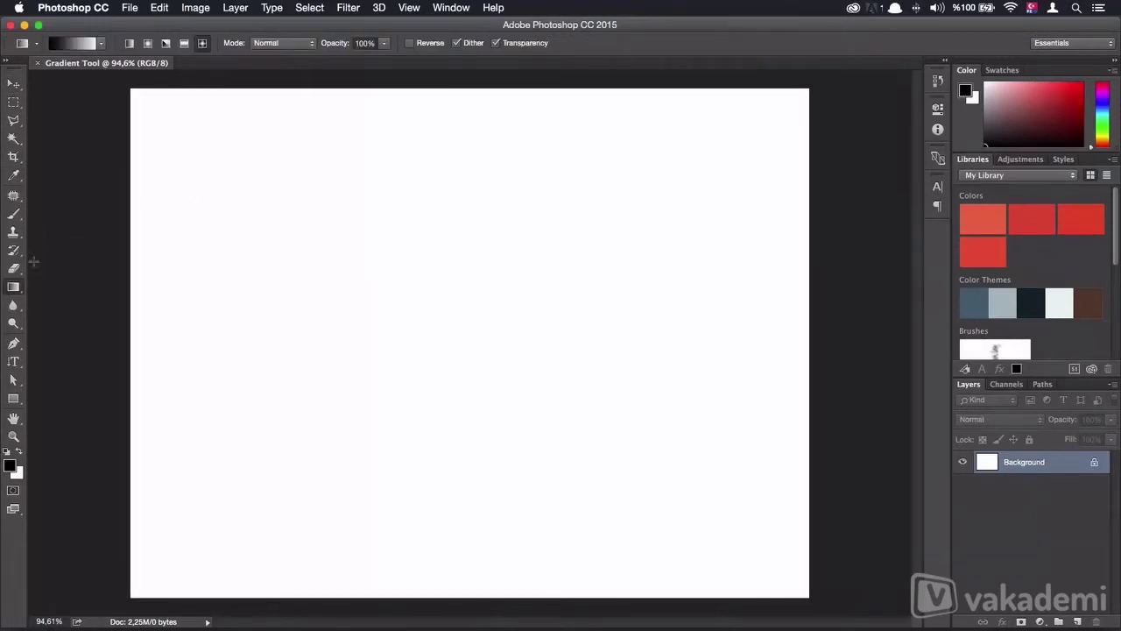
pyautogui.rightClick(14, 290)
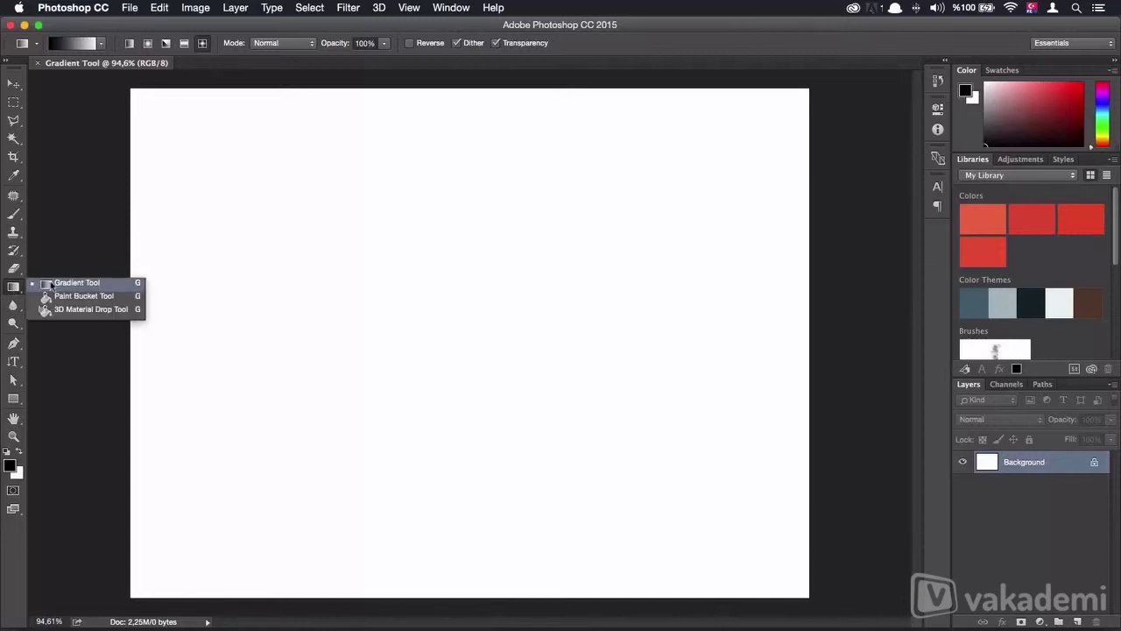
pyautogui.click(52, 283)
# Step: Draw black-to-white gradients horizontally, diagonally and vertically, ending with a left-to-right fill
pyautogui.moveTo(113, 327)
pyautogui.mouseDown()
pyautogui.moveTo(576, 340)
pyautogui.moveTo(816, 324)
pyautogui.mouseUp()
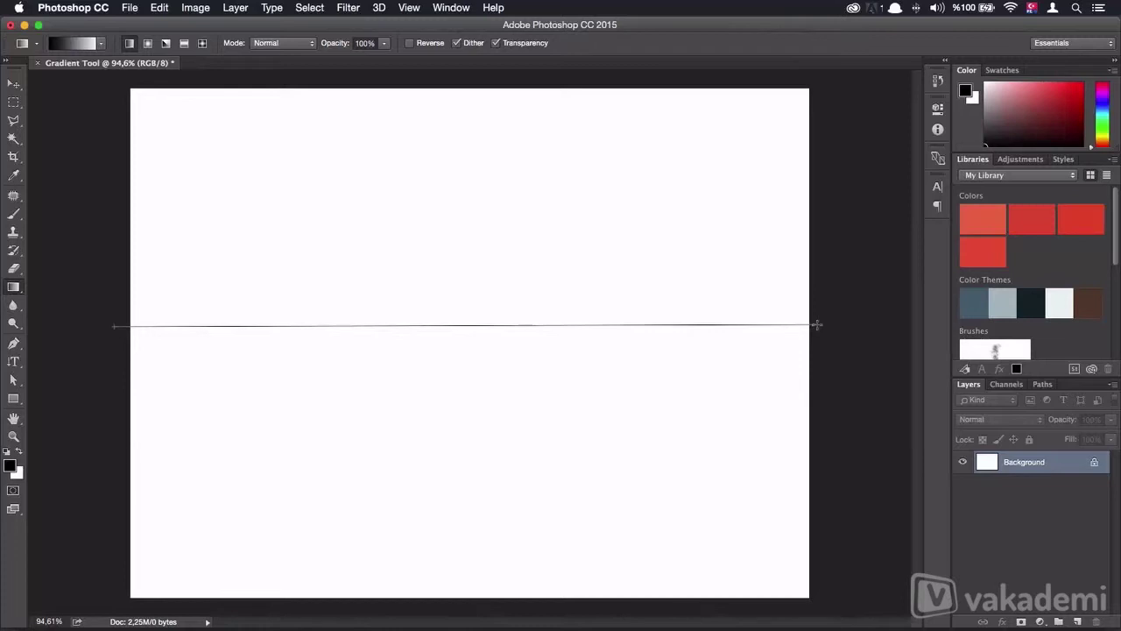
pyautogui.moveTo(816, 324); pyautogui.dragTo(817, 325)
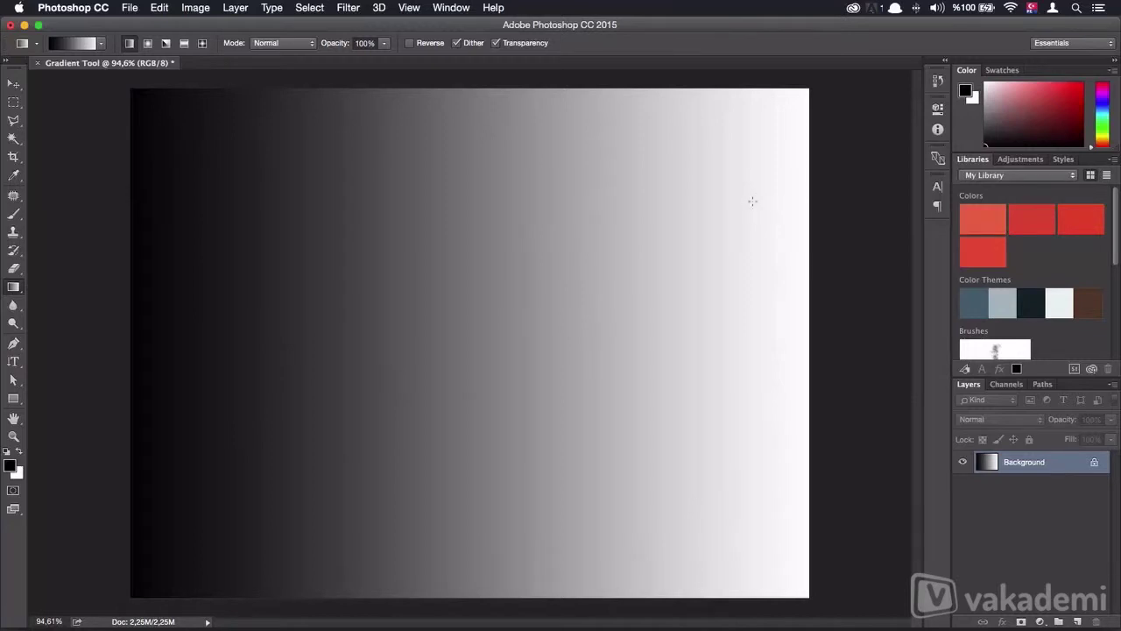
pyautogui.moveTo(792, 101); pyautogui.dragTo(161, 570)
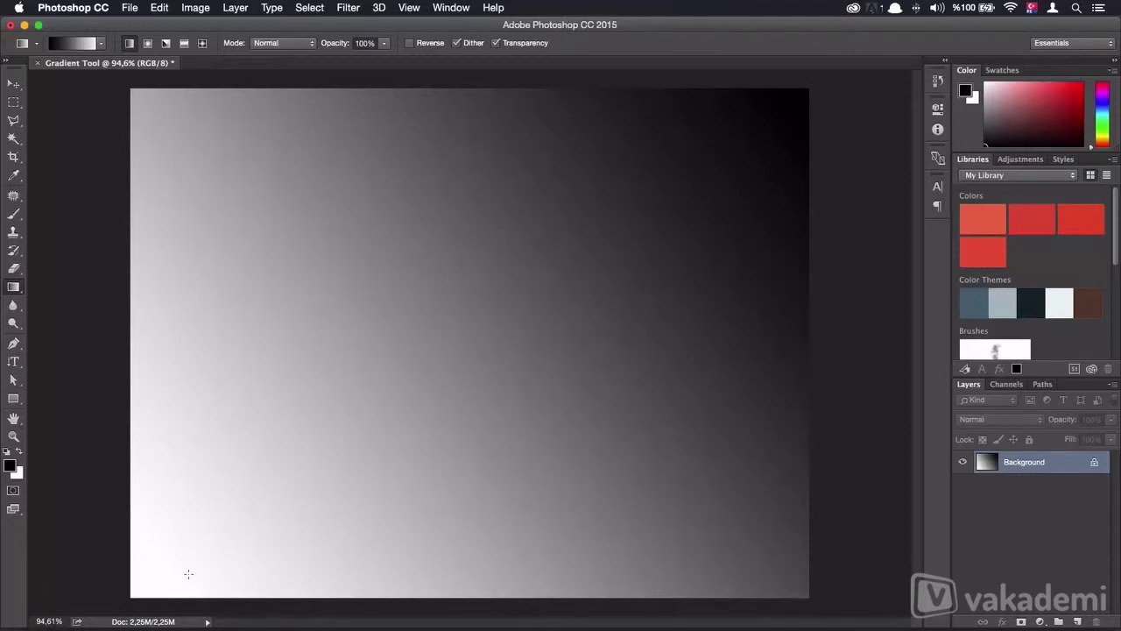
pyautogui.moveTo(155, 327); pyautogui.dragTo(768, 353)
pyautogui.moveTo(521, 127); pyautogui.dragTo(505, 499)
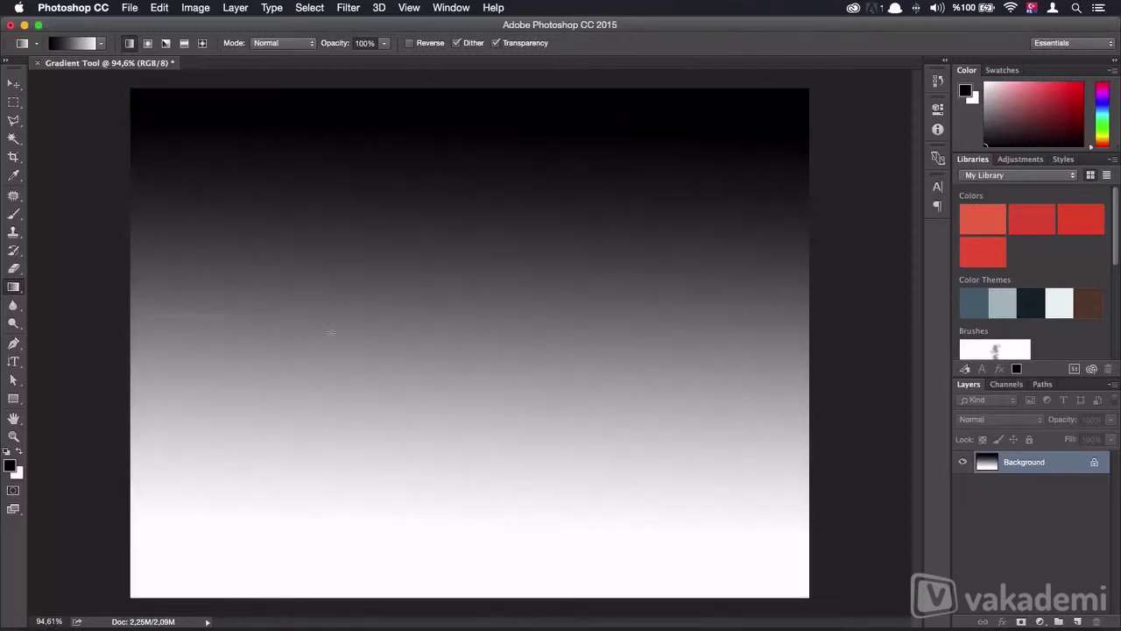
pyautogui.moveTo(149, 315); pyautogui.dragTo(425, 591)
pyautogui.moveTo(608, 595)
pyautogui.mouseDown()
pyautogui.moveTo(703, 308)
pyautogui.moveTo(758, 324)
pyautogui.mouseUp()
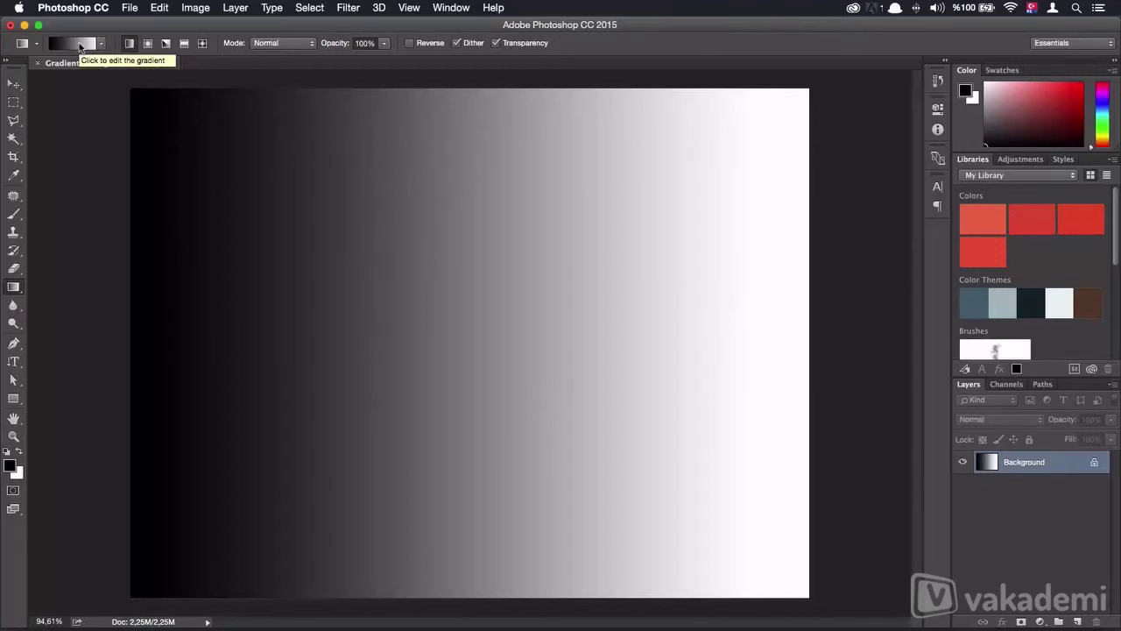
# Step: Open the Gradient Editor and preview the Blue-Yellow-Blue, Violet-Orange and Red-Green presets
pyautogui.click(78, 44)
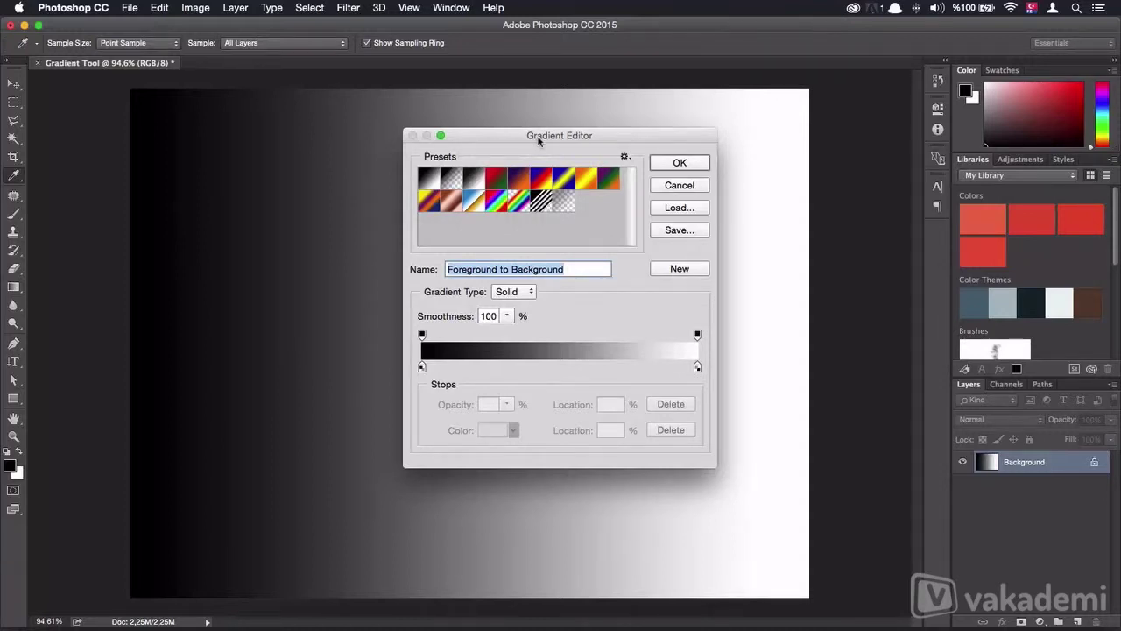
pyautogui.click(562, 184)
pyautogui.click(520, 180)
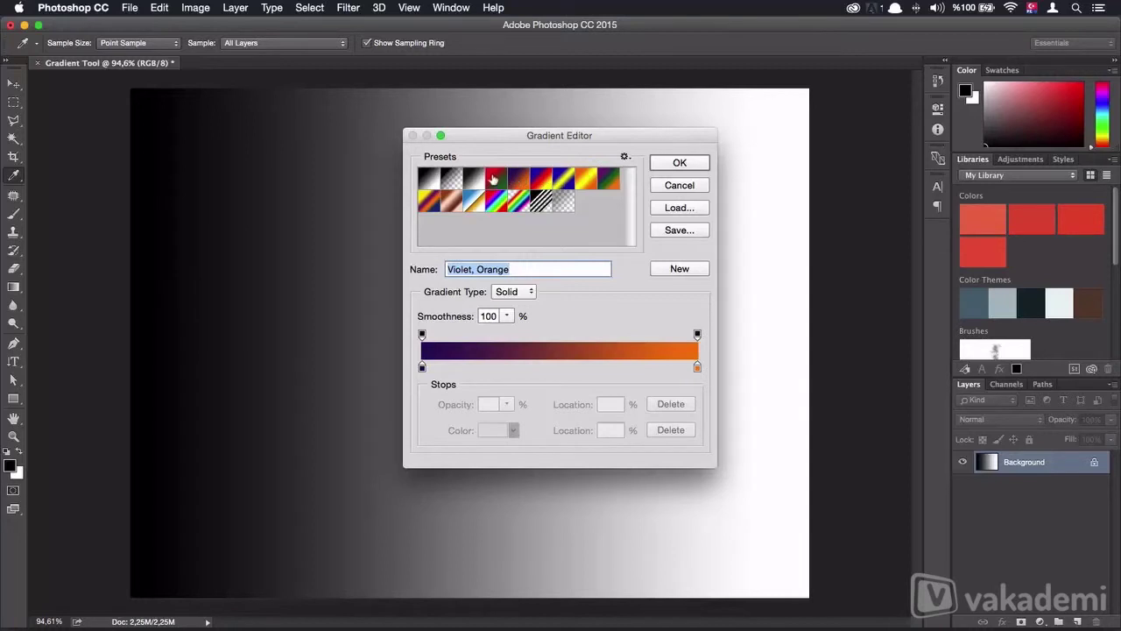
pyautogui.click(493, 178)
pyautogui.click(518, 184)
pyautogui.click(495, 180)
# Step: Compare more presets, settle on Foreground to Background, and select its right opacity stop
pyautogui.click(450, 179)
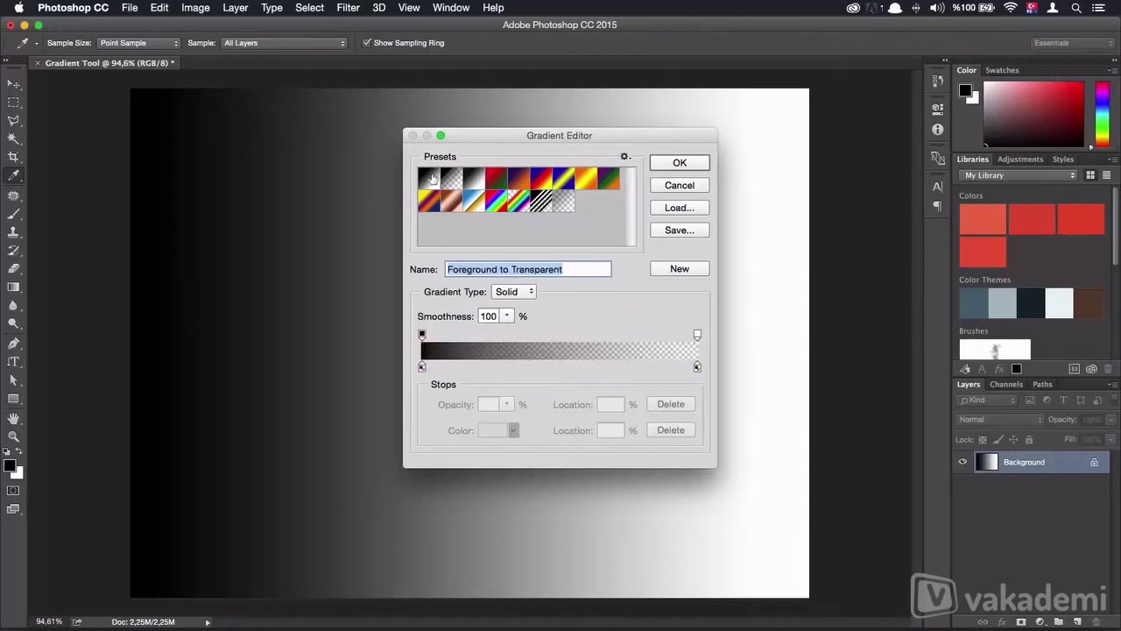
pyautogui.click(430, 179)
pyautogui.click(431, 202)
pyautogui.click(451, 203)
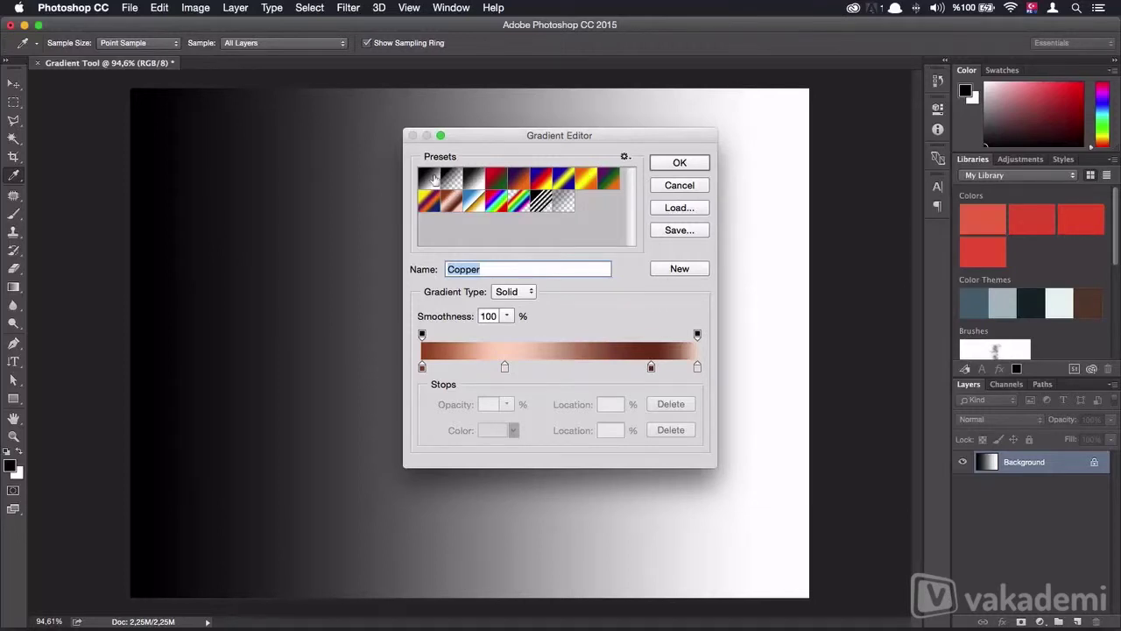
pyautogui.click(433, 179)
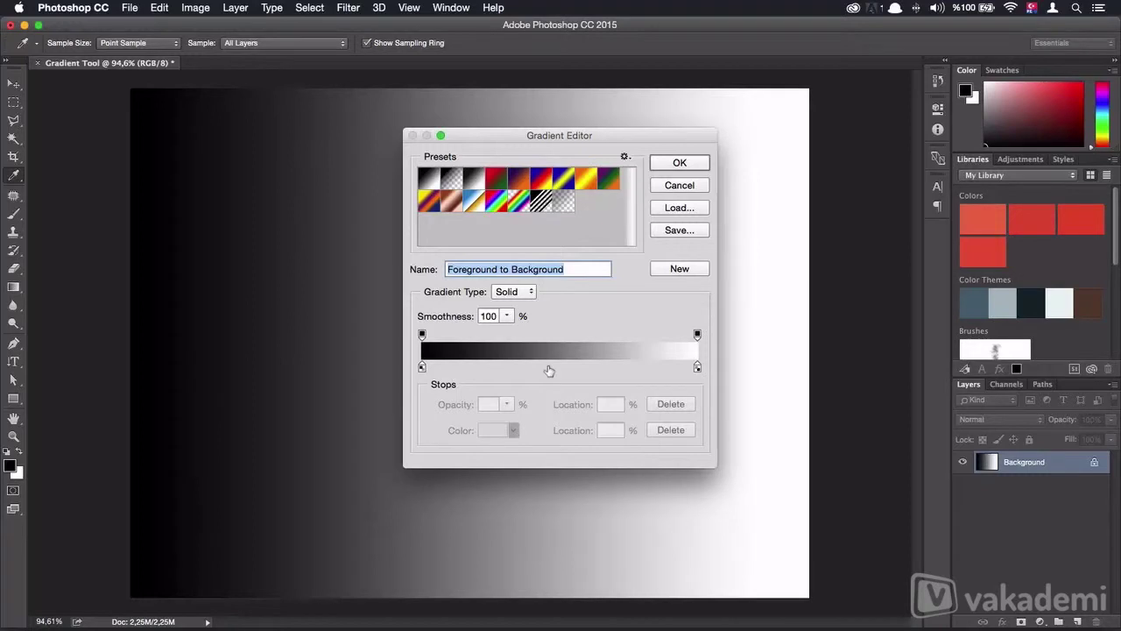
pyautogui.click(422, 334)
pyautogui.click(697, 334)
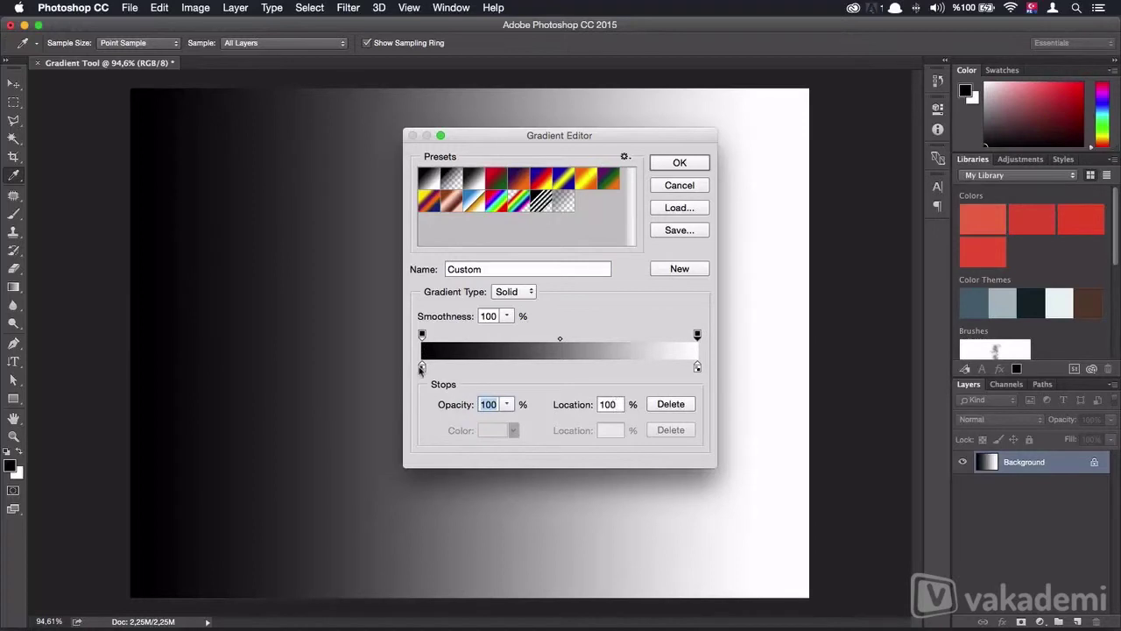
# Step: Set the gradient's left colour stop to a bright saturated red
pyautogui.click(422, 367)
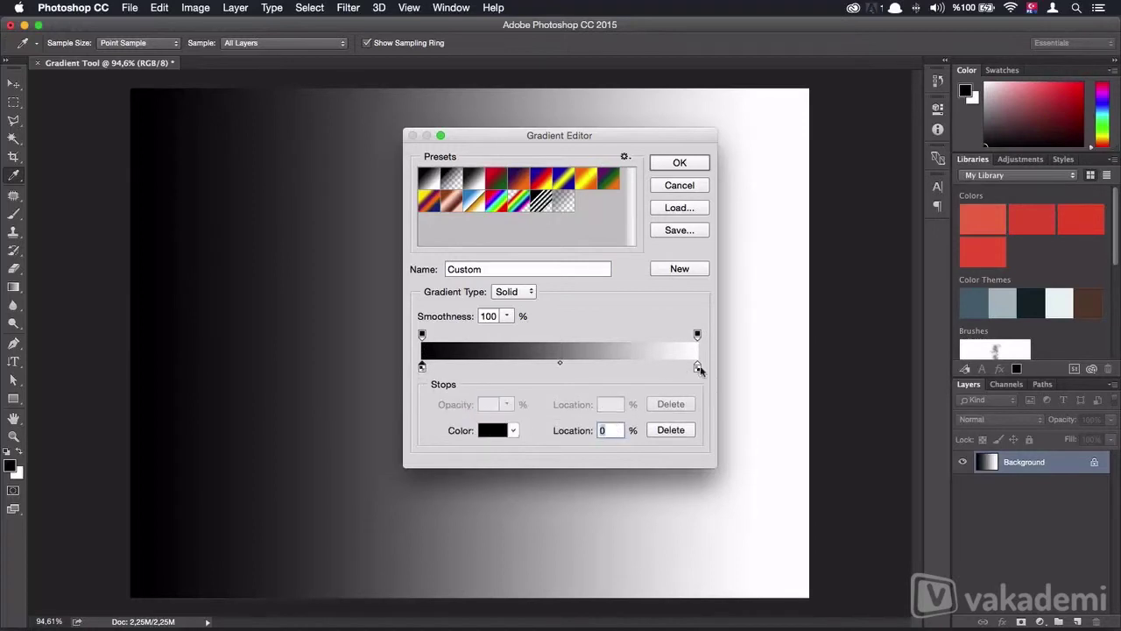
pyautogui.click(697, 367)
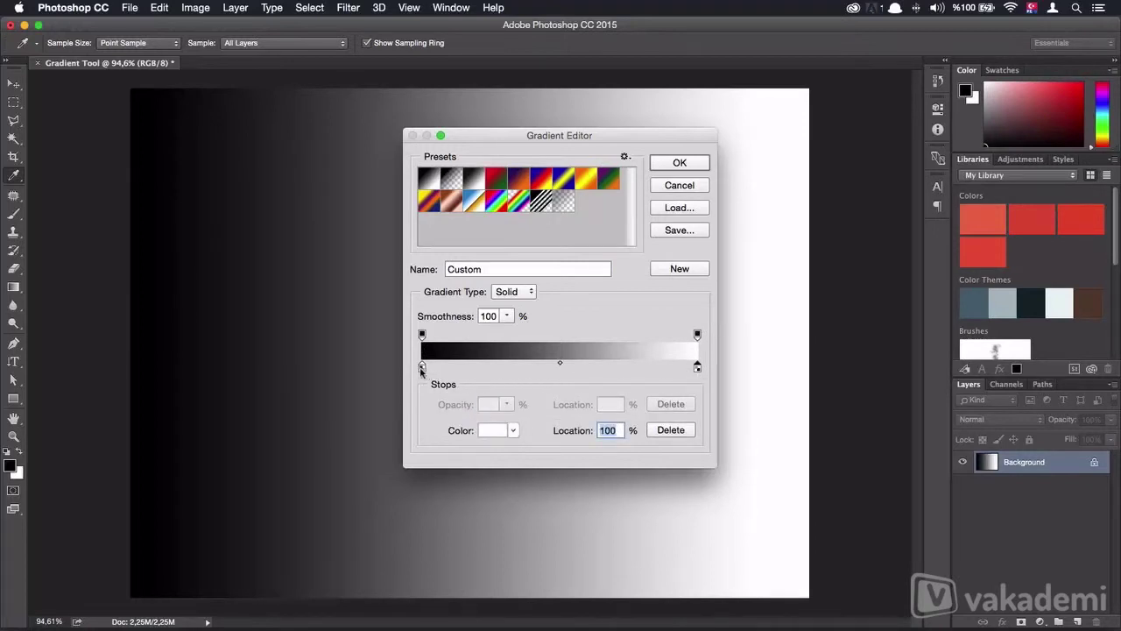
pyautogui.click(421, 368)
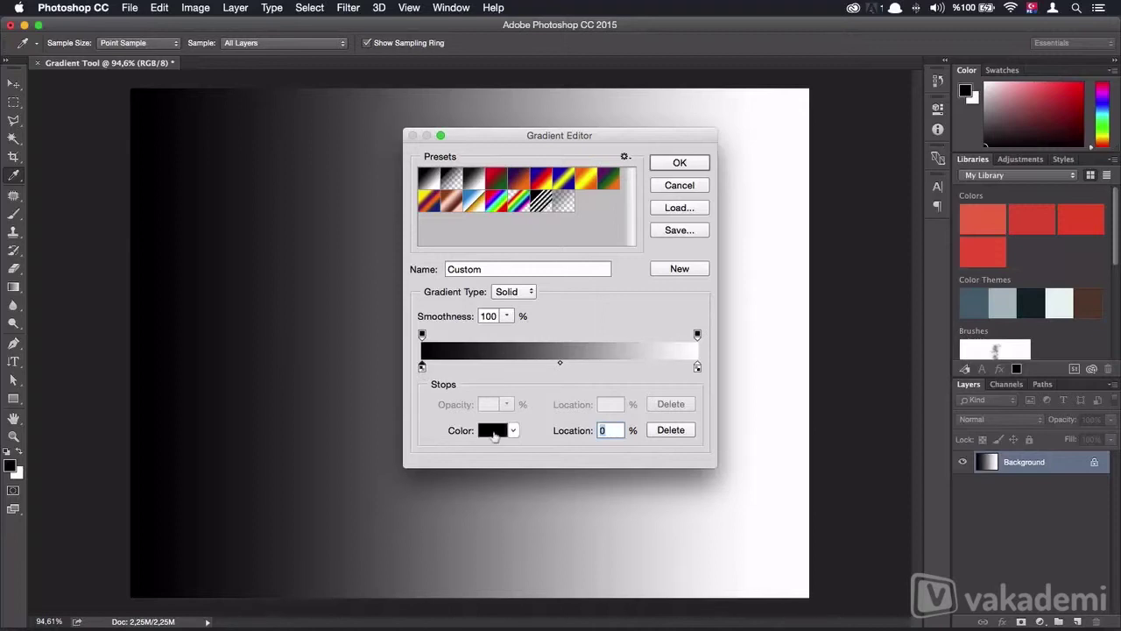
pyautogui.click(492, 430)
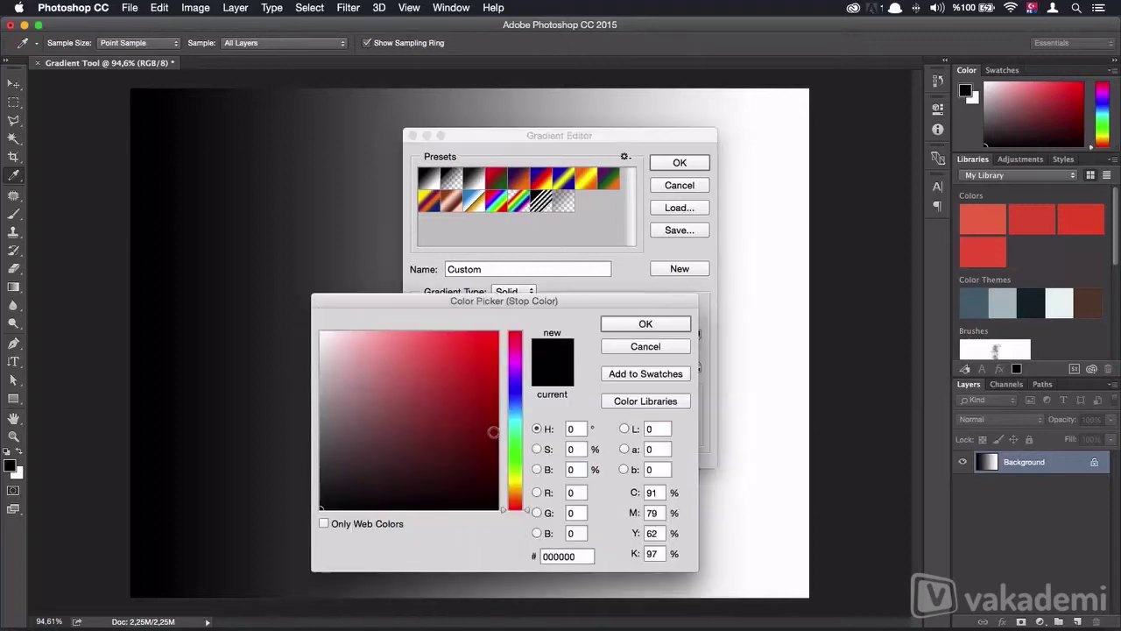
pyautogui.click(517, 336)
pyautogui.click(493, 342)
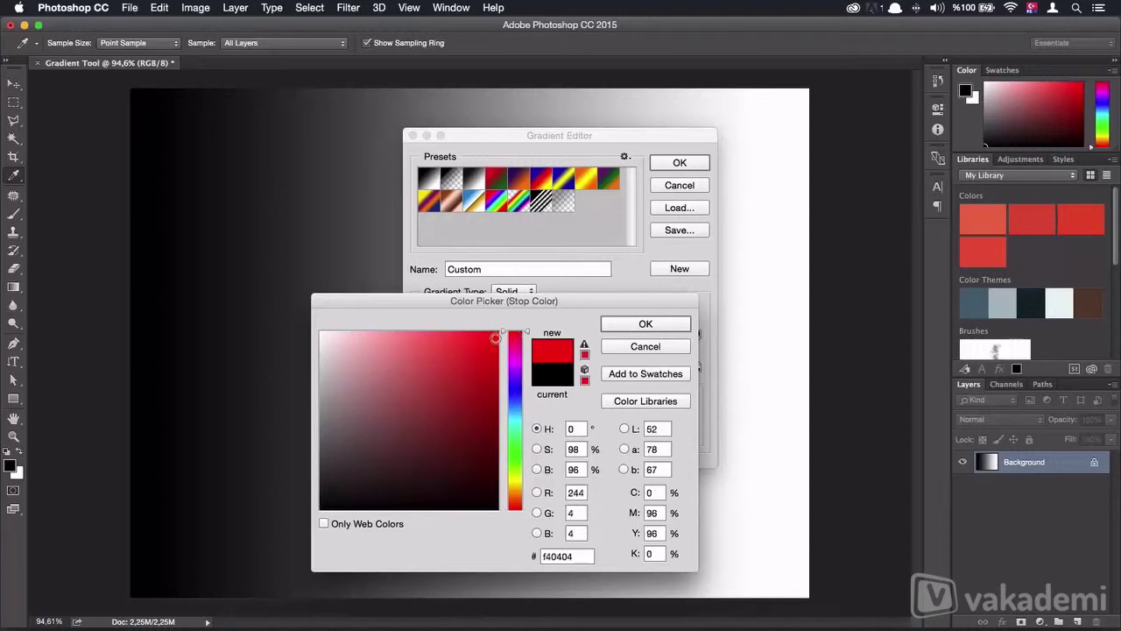
pyautogui.click(640, 326)
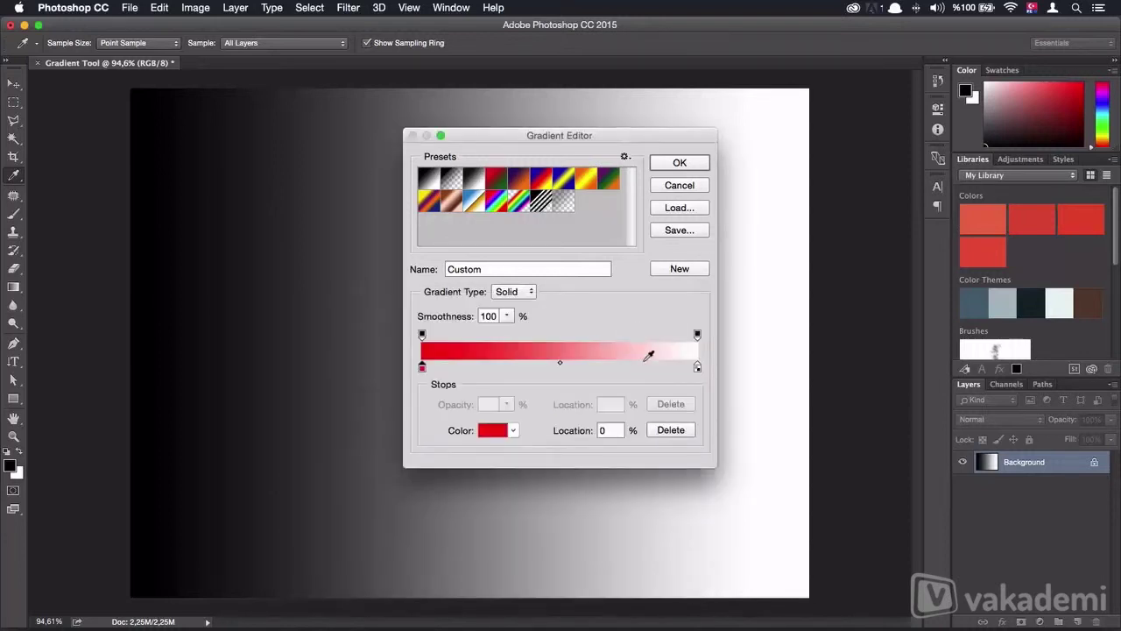
# Step: Set the right colour stop to bright cyan #38e5ff
pyautogui.click(697, 368)
pyautogui.click(492, 430)
pyautogui.click(514, 413)
pyautogui.moveTo(512, 409); pyautogui.dragTo(513, 414)
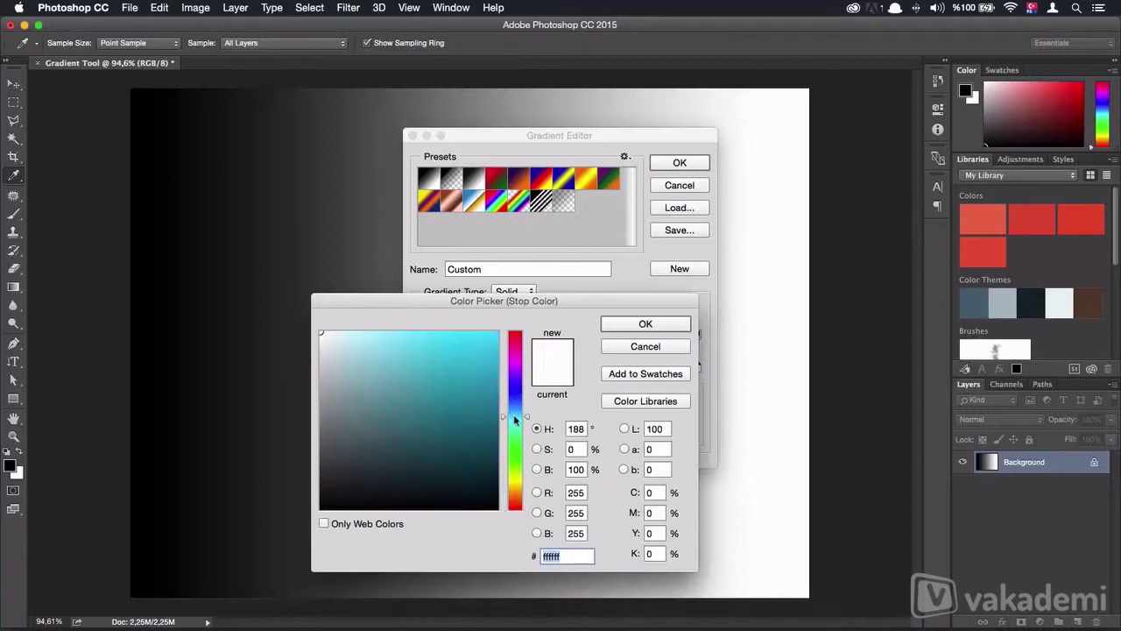
pyautogui.moveTo(493, 351); pyautogui.dragTo(459, 331)
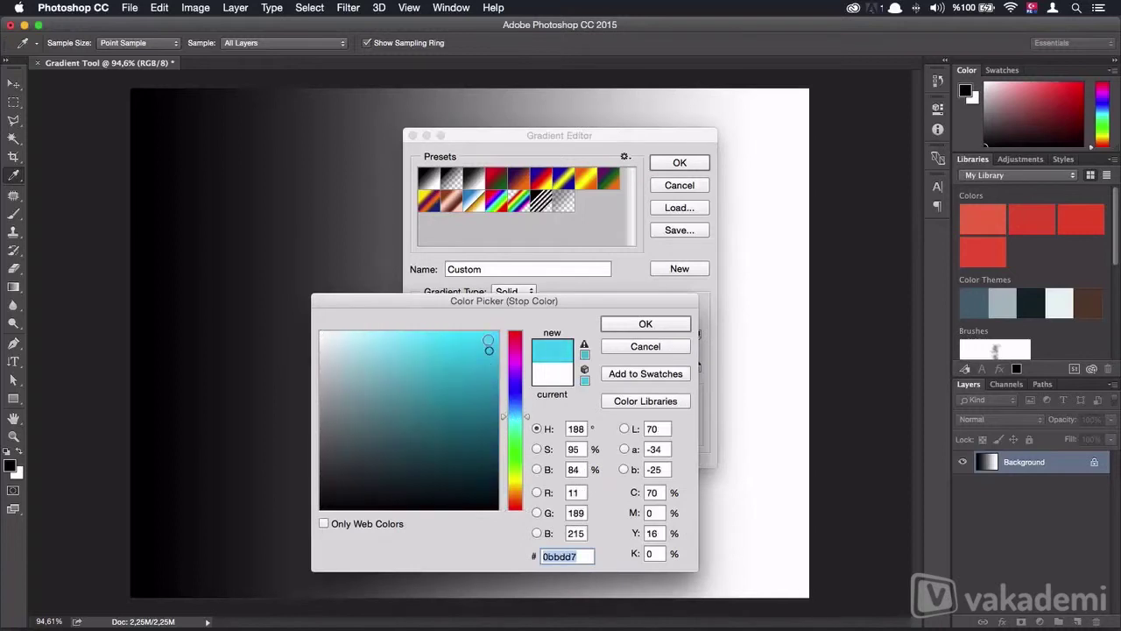
pyautogui.click(645, 324)
pyautogui.click(421, 334)
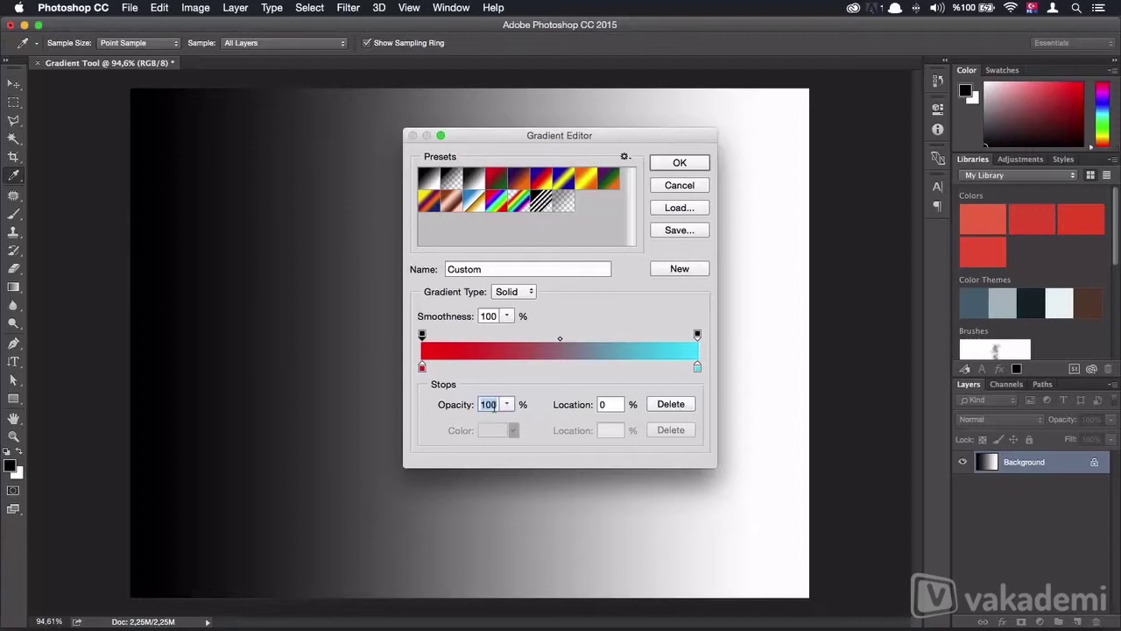
# Step: Try 50% opacity on the left stop, then return it to 100%
pyautogui.write('50')
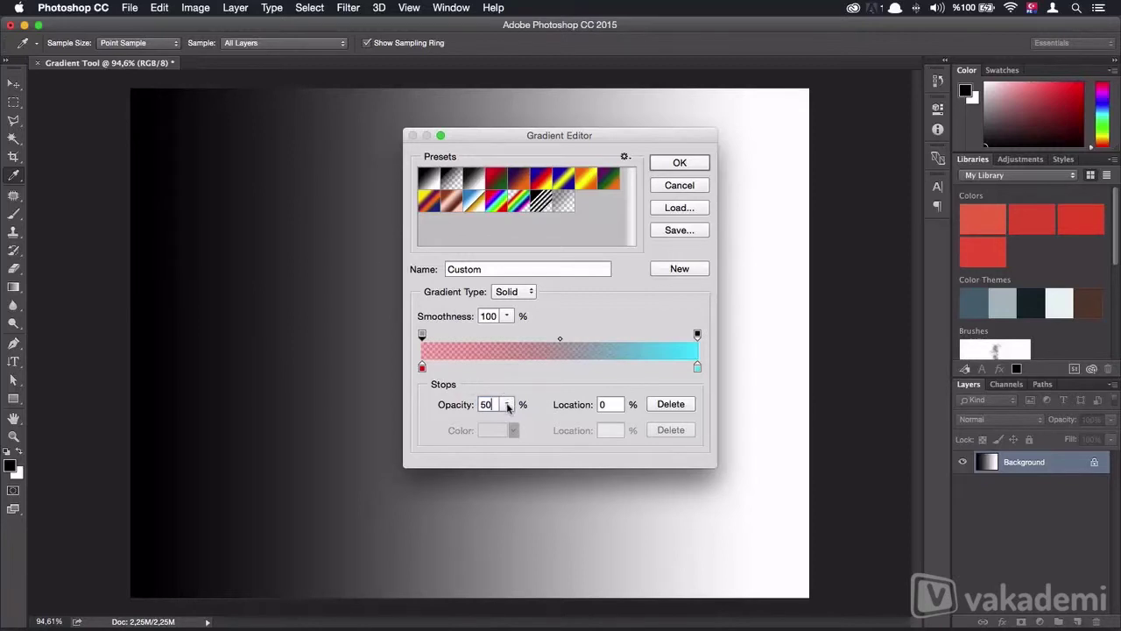
pyautogui.moveTo(508, 406); pyautogui.dragTo(544, 421)
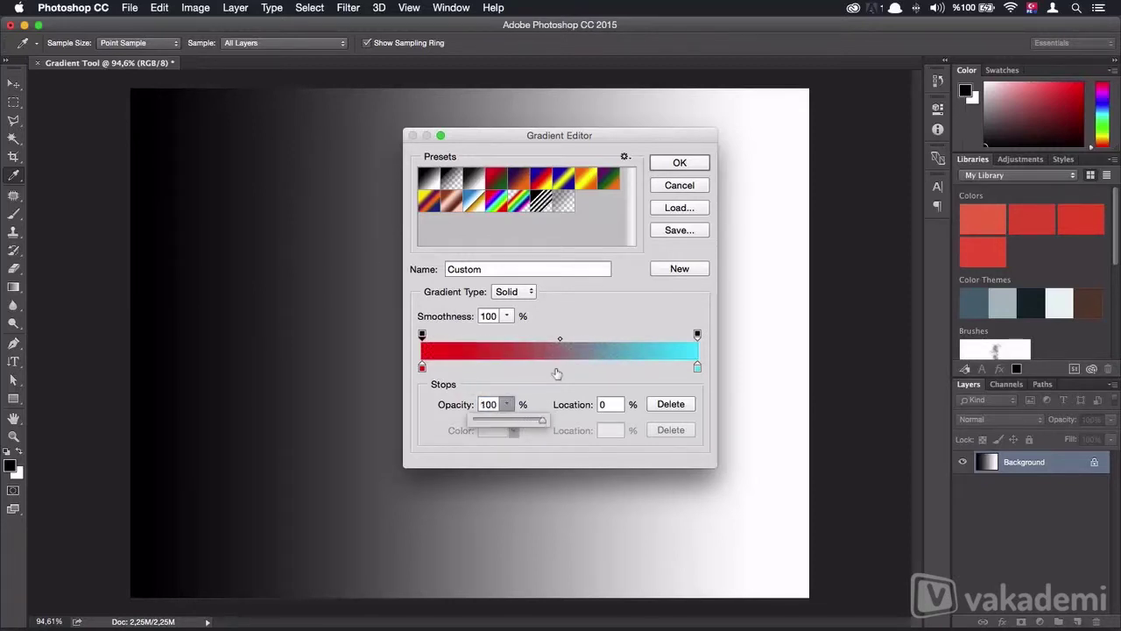
pyautogui.click(552, 378)
# Step: Add a white colour stop mid-gradient and set its location to 50%
pyautogui.click(549, 368)
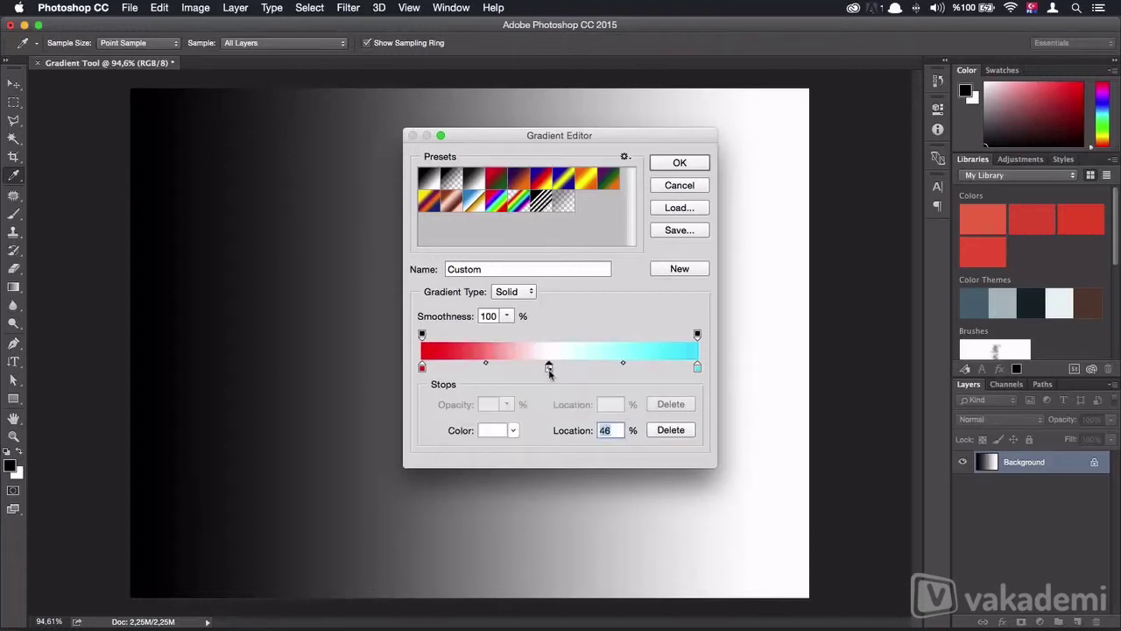
pyautogui.moveTo(548, 367)
pyautogui.mouseDown()
pyautogui.moveTo(586, 369)
pyautogui.moveTo(487, 369)
pyautogui.moveTo(638, 368)
pyautogui.moveTo(483, 372)
pyautogui.moveTo(528, 371)
pyautogui.moveTo(500, 372)
pyautogui.mouseUp()
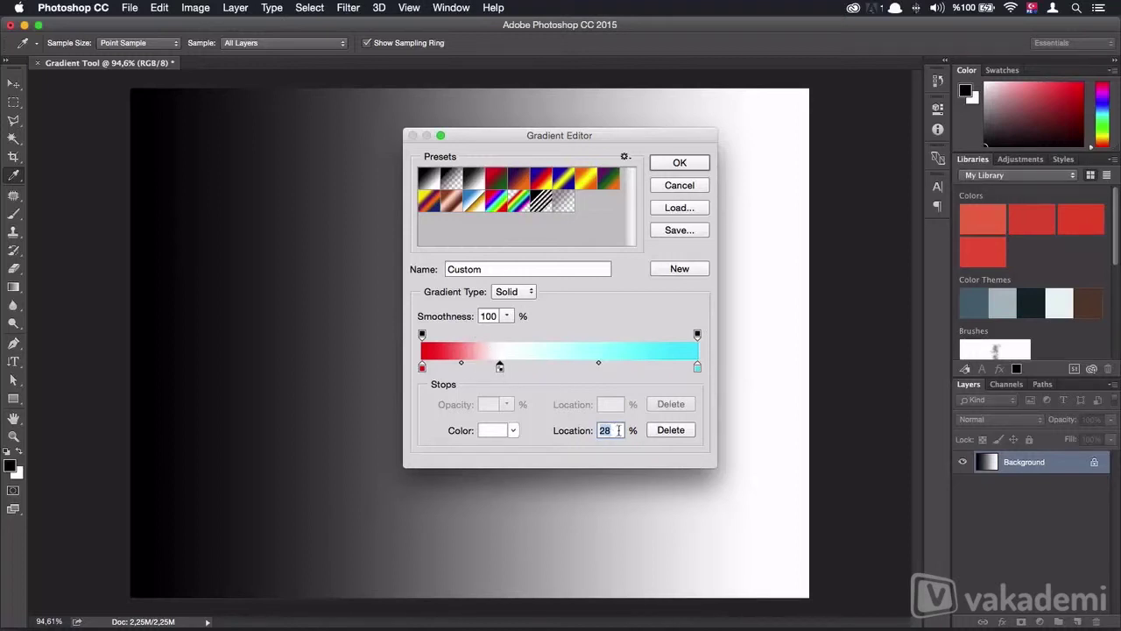
pyautogui.write('50')
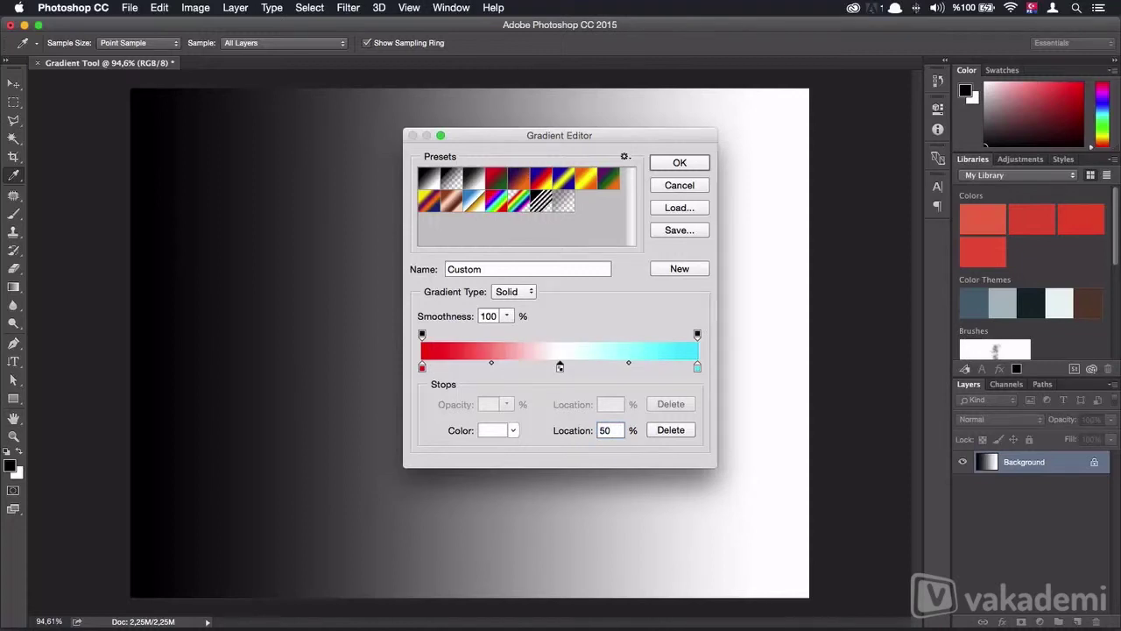
# Step: Accept the red-white-cyan gradient and draw it across the canvas, finishing red left, cyan right
pyautogui.click(666, 162)
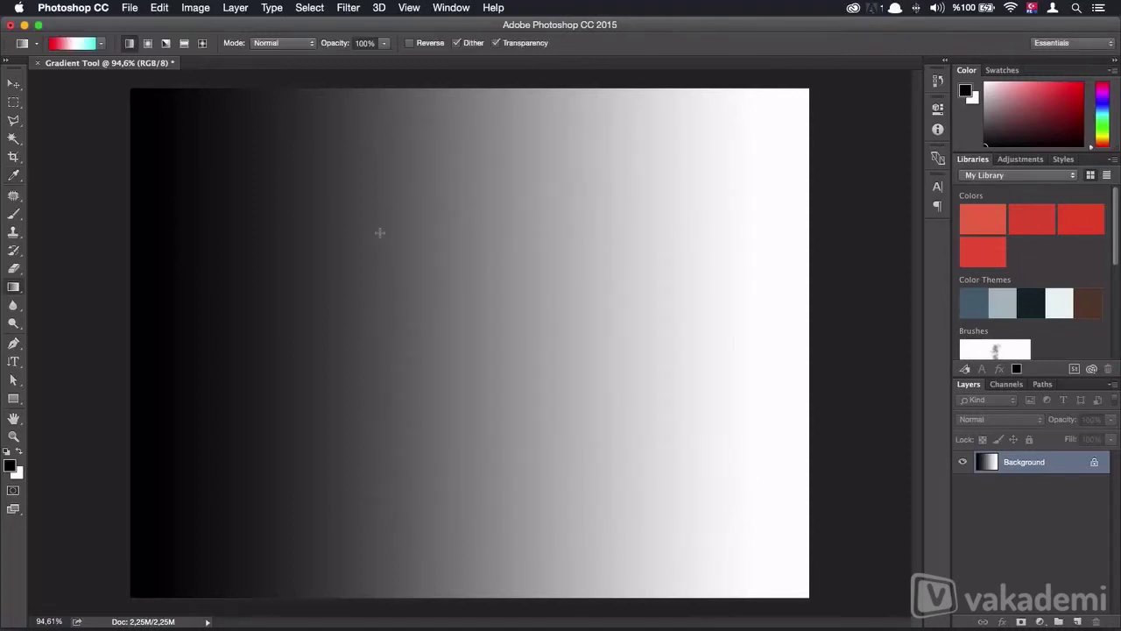
pyautogui.moveTo(115, 319); pyautogui.dragTo(843, 317)
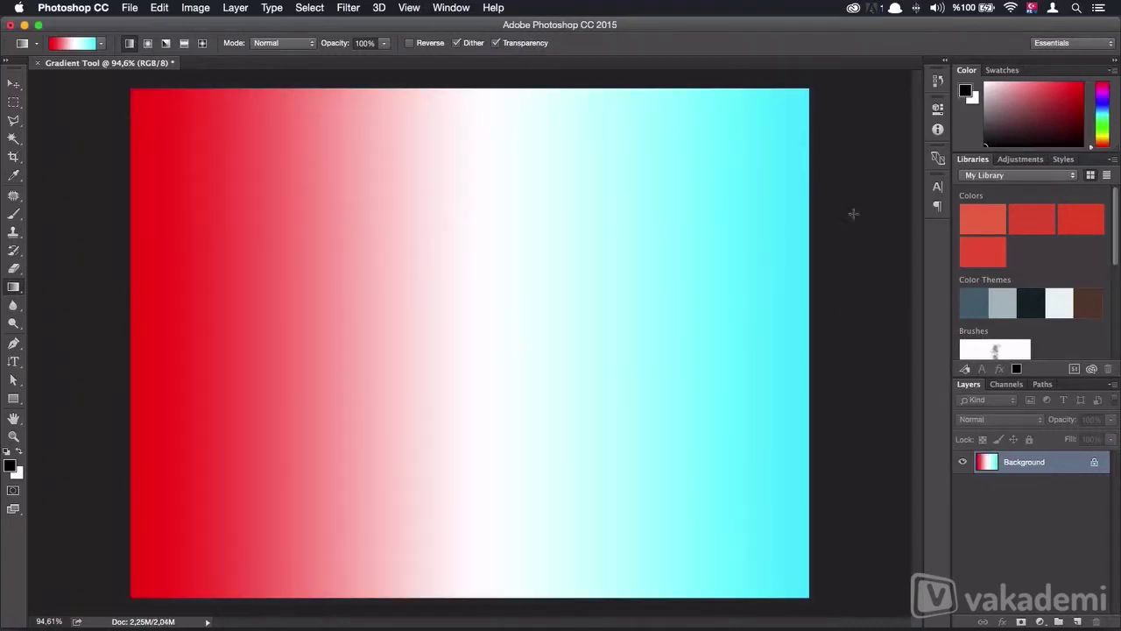
pyautogui.moveTo(813, 89); pyautogui.dragTo(212, 562)
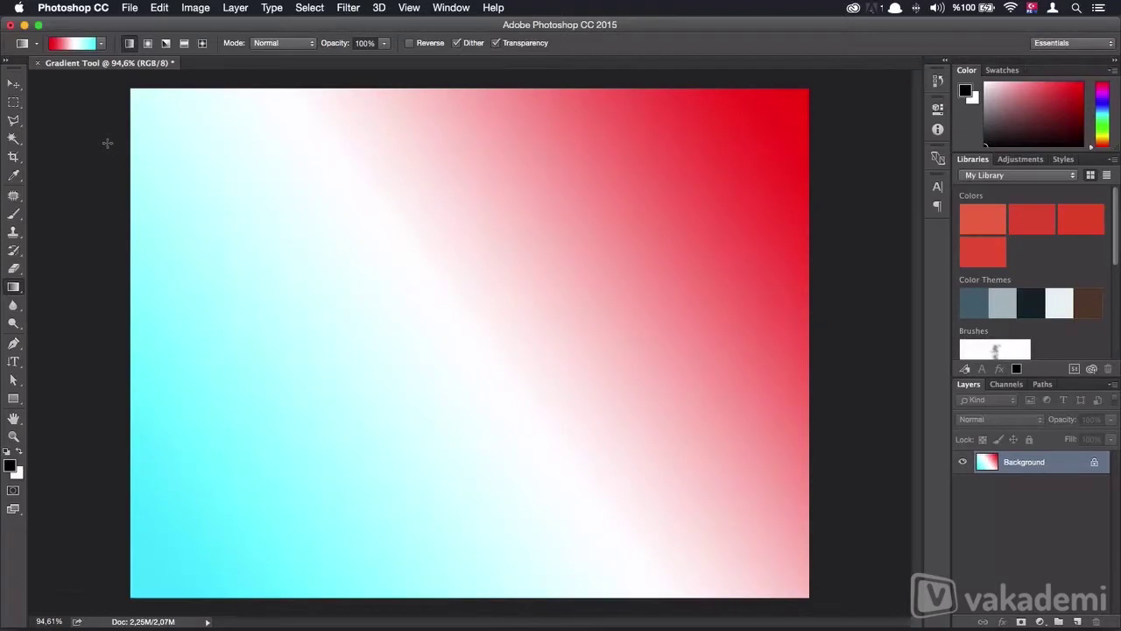
pyautogui.moveTo(105, 143); pyautogui.dragTo(835, 447)
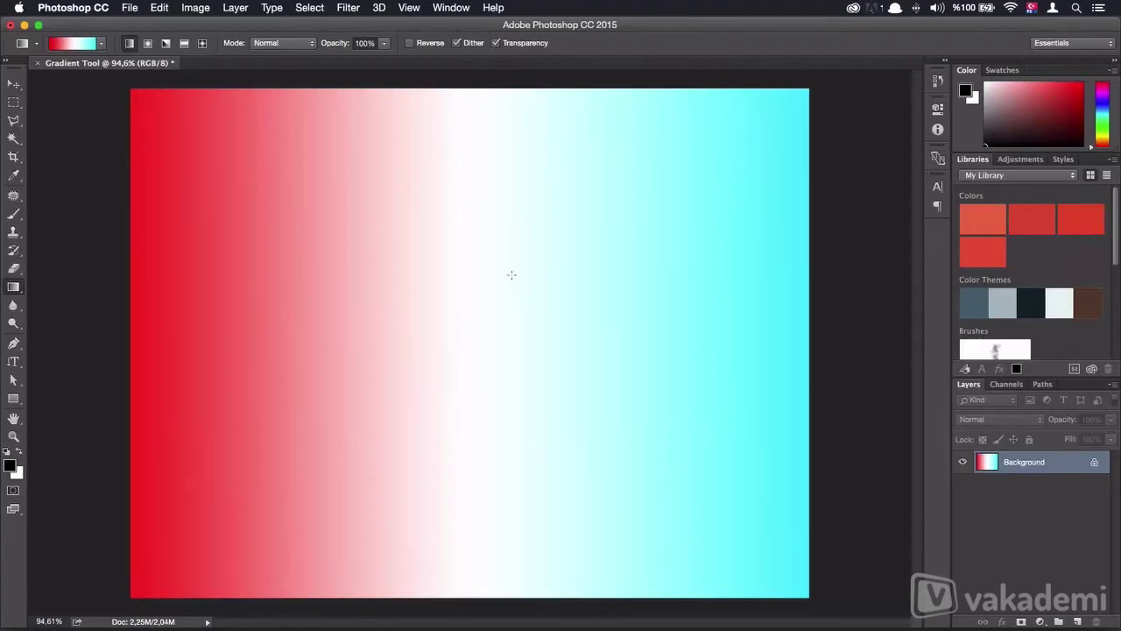
pyautogui.click(147, 43)
pyautogui.moveTo(456, 309); pyautogui.dragTo(596, 468)
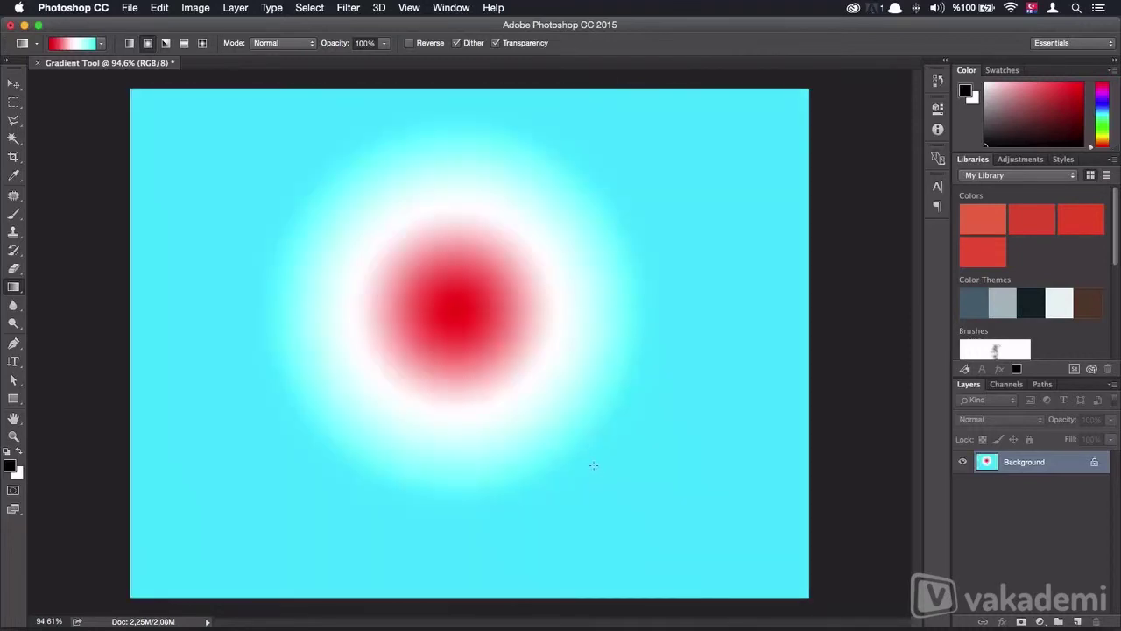
pyautogui.click(166, 44)
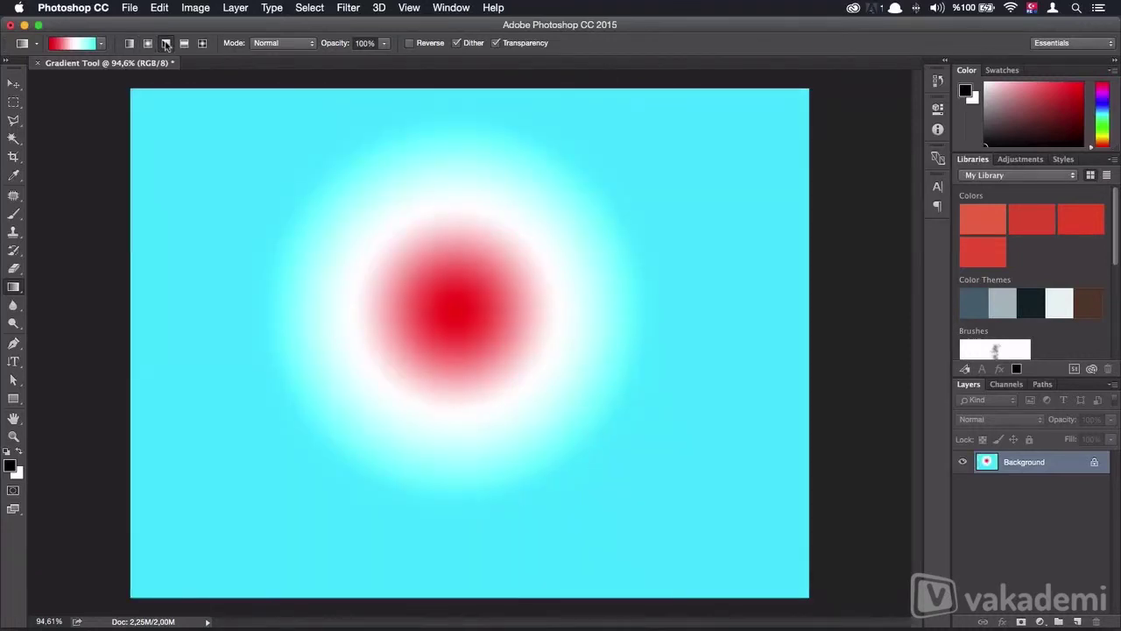
pyautogui.moveTo(720, 201); pyautogui.dragTo(454, 361)
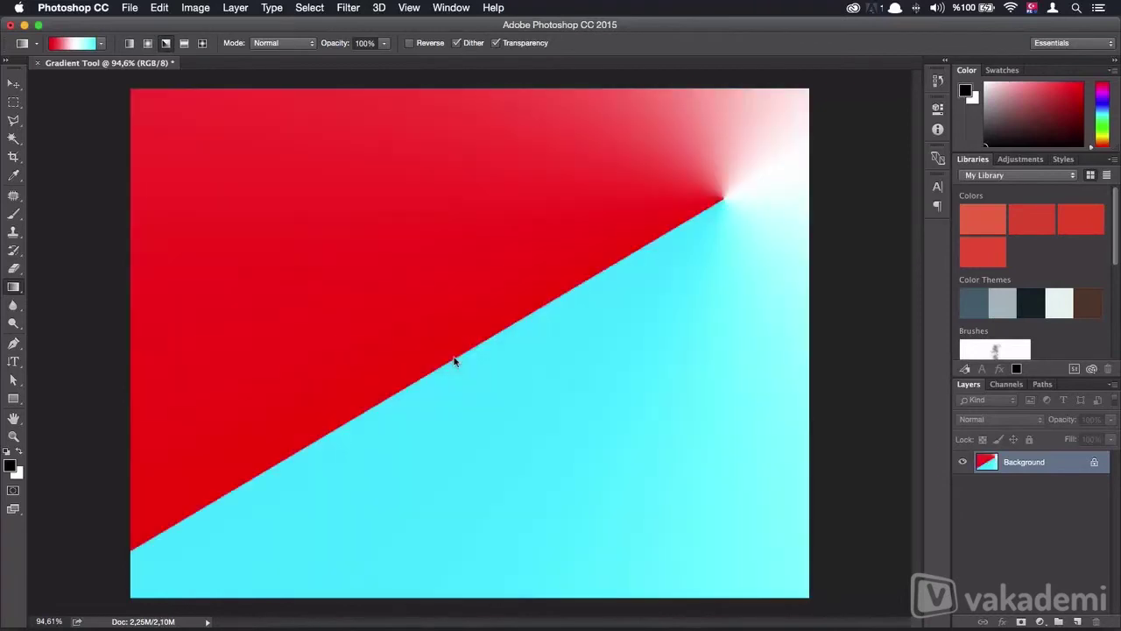
pyautogui.click(184, 43)
pyautogui.moveTo(428, 158); pyautogui.dragTo(427, 507)
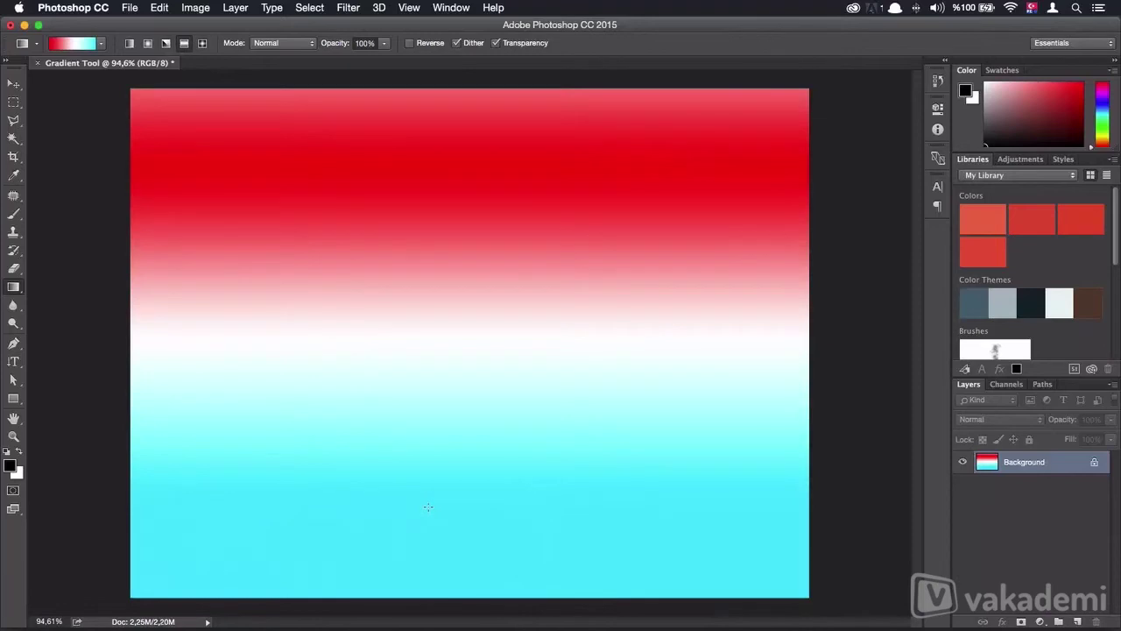
pyautogui.click(201, 43)
pyautogui.moveTo(437, 371); pyautogui.dragTo(499, 481)
pyautogui.moveTo(570, 237); pyautogui.dragTo(572, 410)
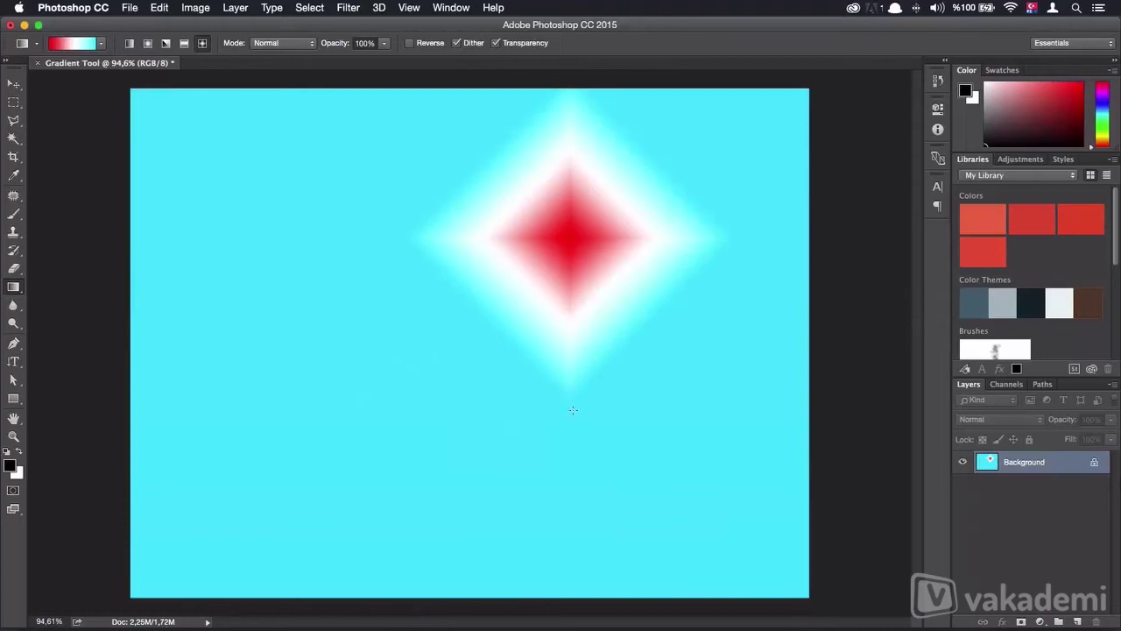
pyautogui.click(130, 43)
pyautogui.moveTo(155, 272); pyautogui.dragTo(722, 271)
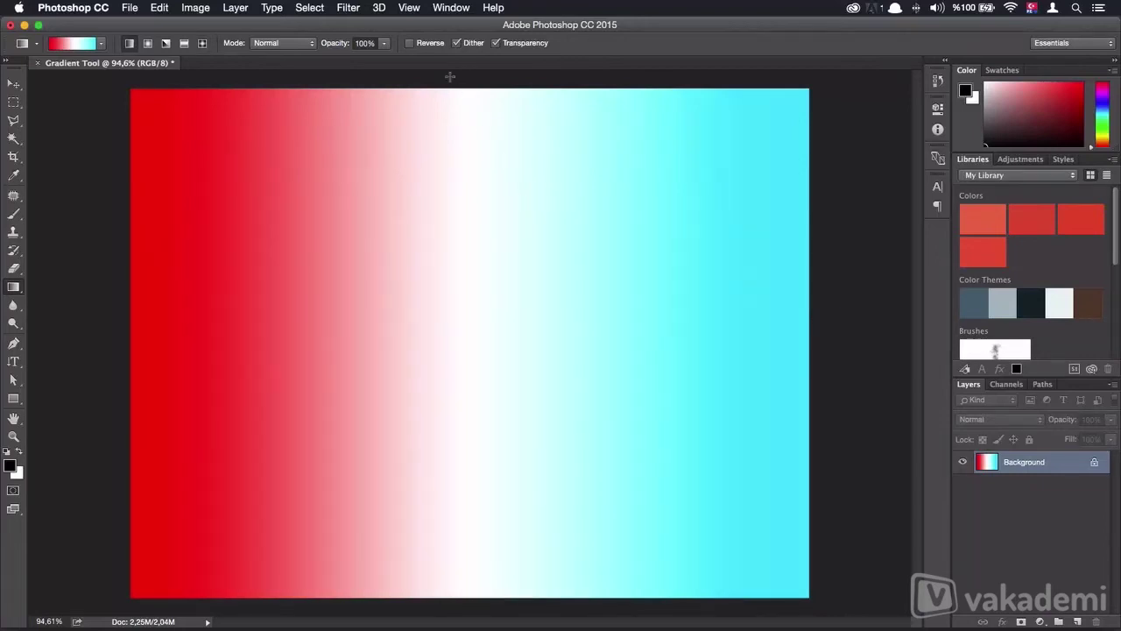
pyautogui.click(427, 44)
pyautogui.moveTo(128, 329); pyautogui.dragTo(811, 329)
pyautogui.click(409, 43)
pyautogui.moveTo(125, 336); pyautogui.dragTo(826, 333)
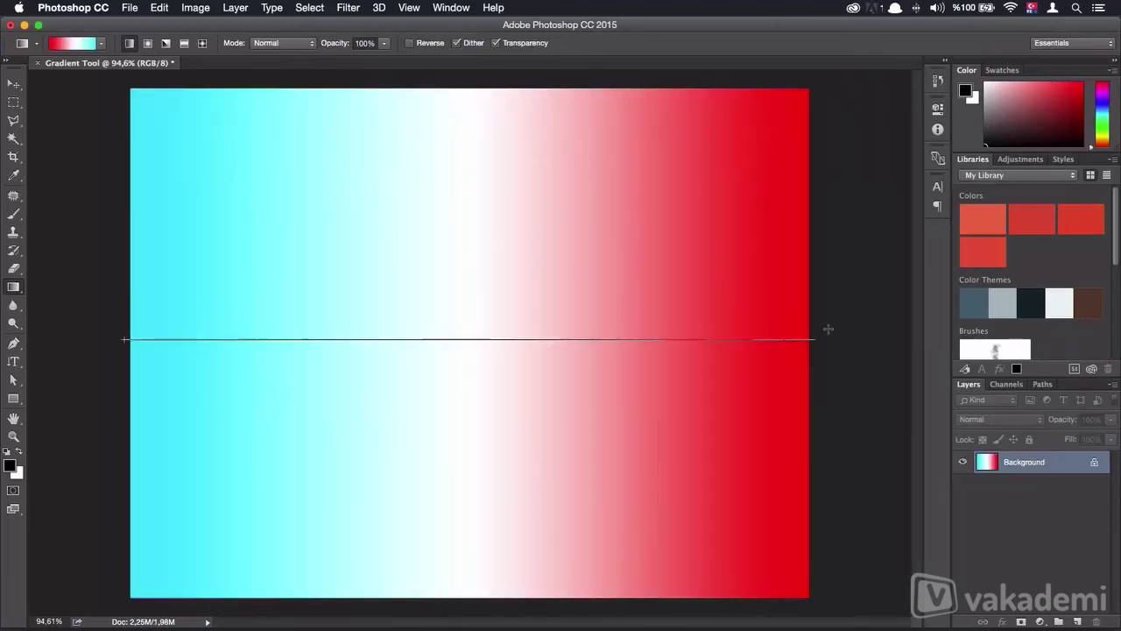